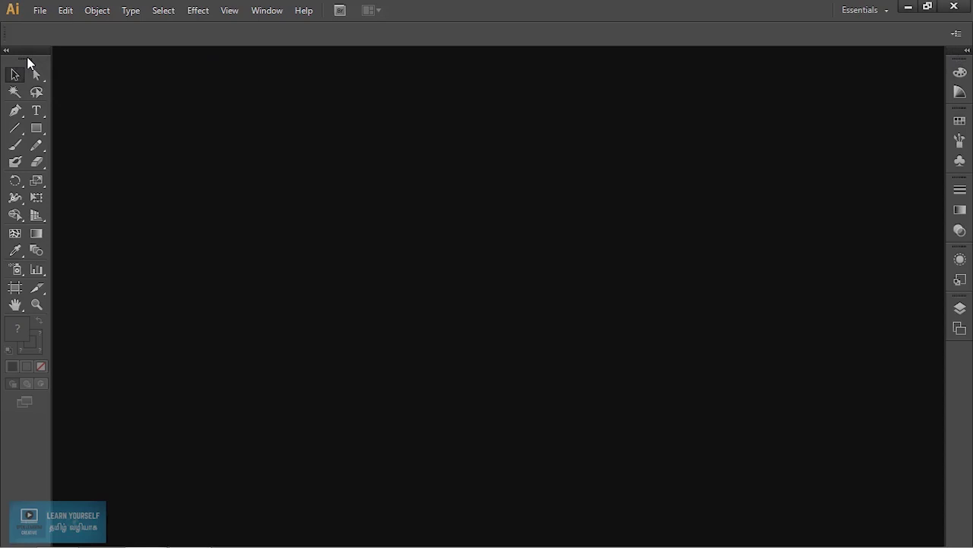
Step: Float the Tools panel, toggle it between one and two columns, dock it left, then float it again
drag(27, 58, 86, 89)
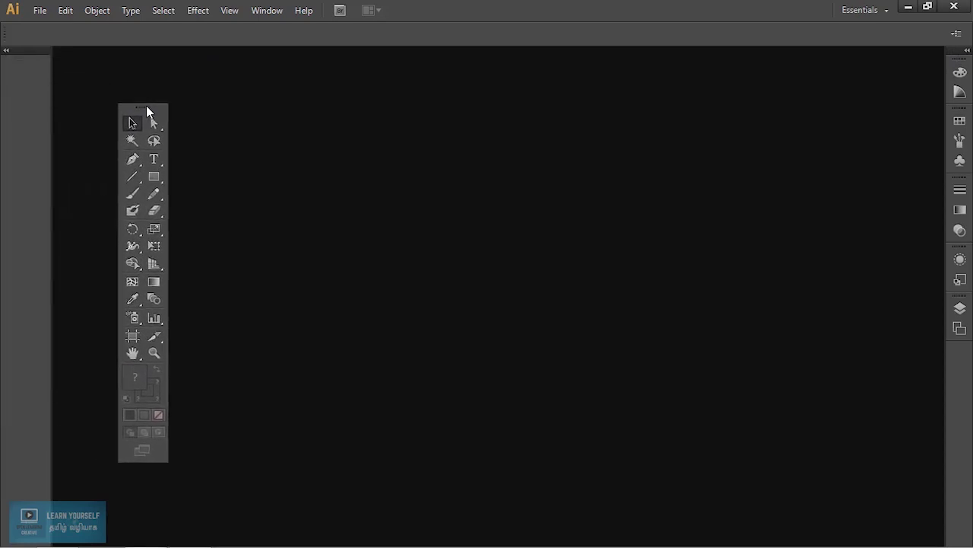
drag(86, 89, 208, 112)
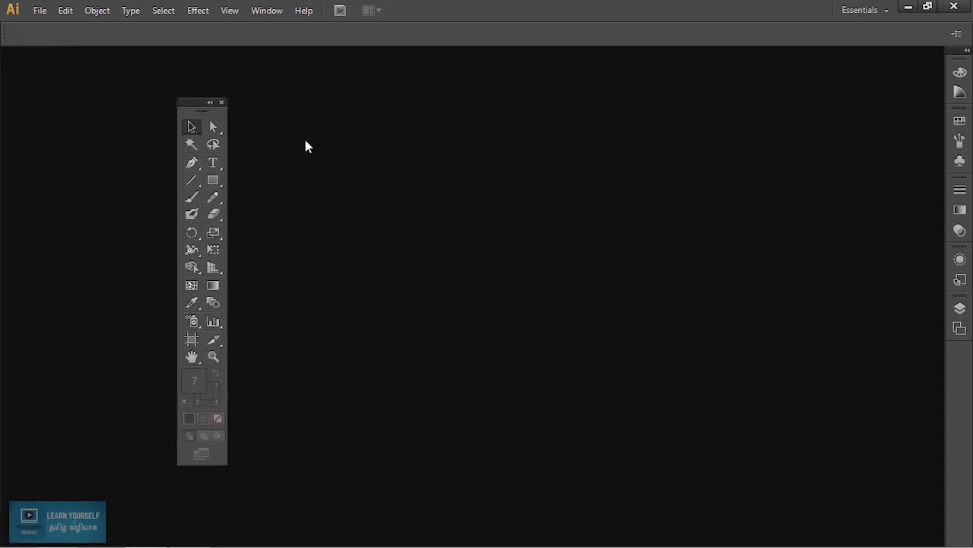
click(210, 103)
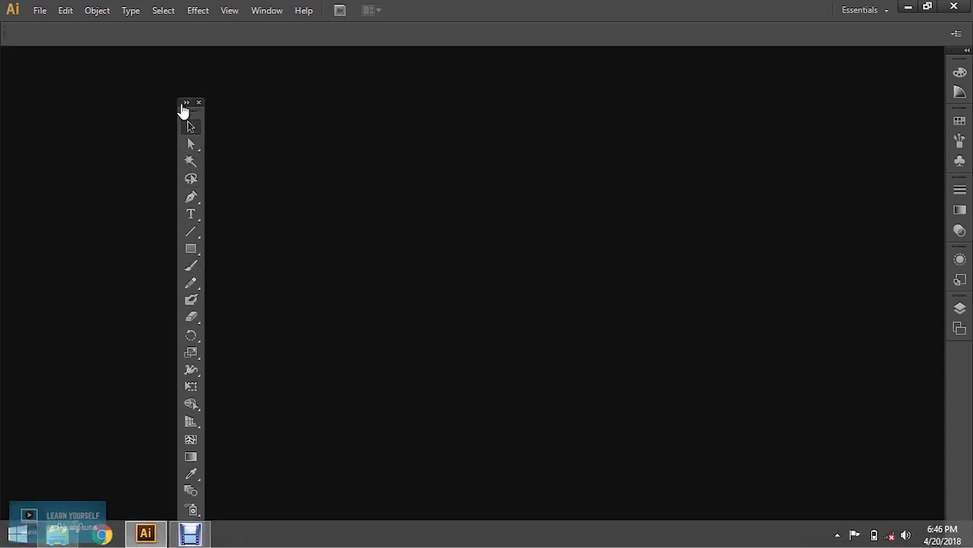
click(186, 104)
mouse_move(191, 108)
mouse_down()
mouse_move(2, 79)
mouse_move(1, 134)
mouse_up()
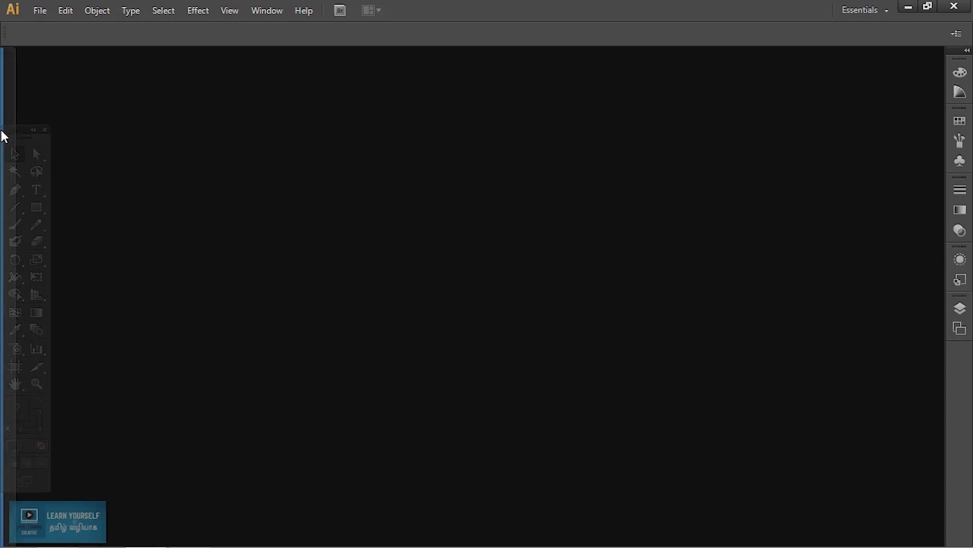
drag(1, 134, 2, 133)
click(15, 74)
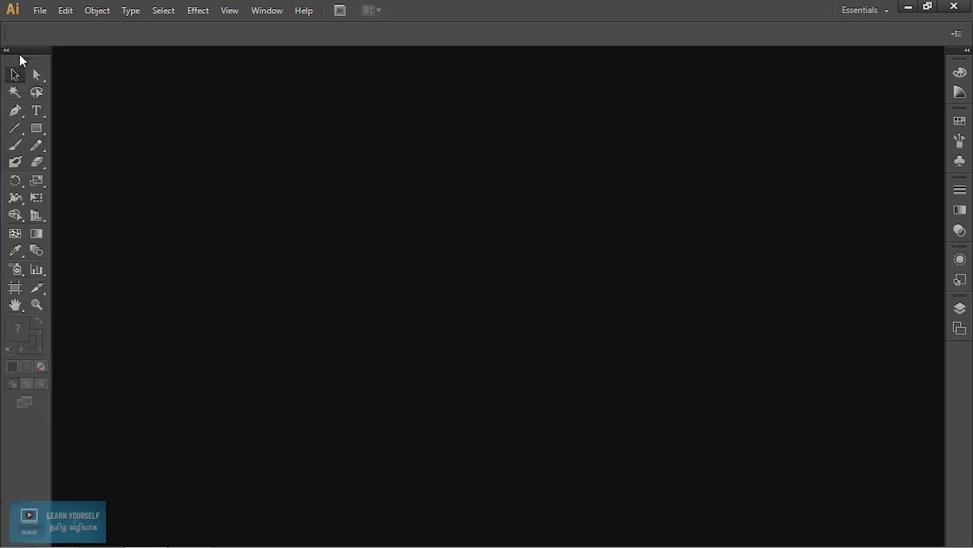
mouse_move(20, 55)
mouse_down()
mouse_move(409, 22)
mouse_move(937, 68)
mouse_move(819, 93)
mouse_move(5, 90)
mouse_move(243, 111)
mouse_move(910, 79)
mouse_move(926, 57)
mouse_move(773, 121)
mouse_up()
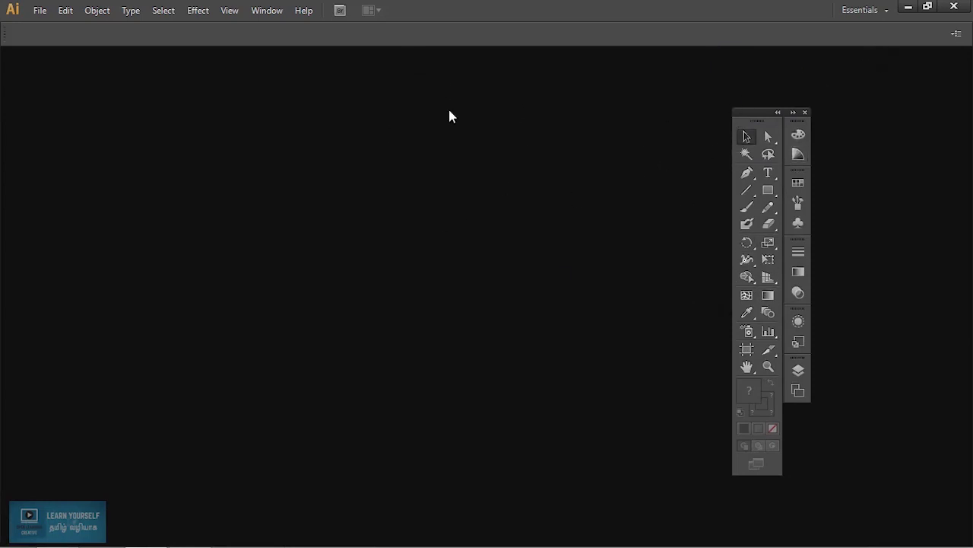
Step: Reset Essentials to its default layout, then switch to the Layout workspace
click(267, 11)
mouse_move(335, 71)
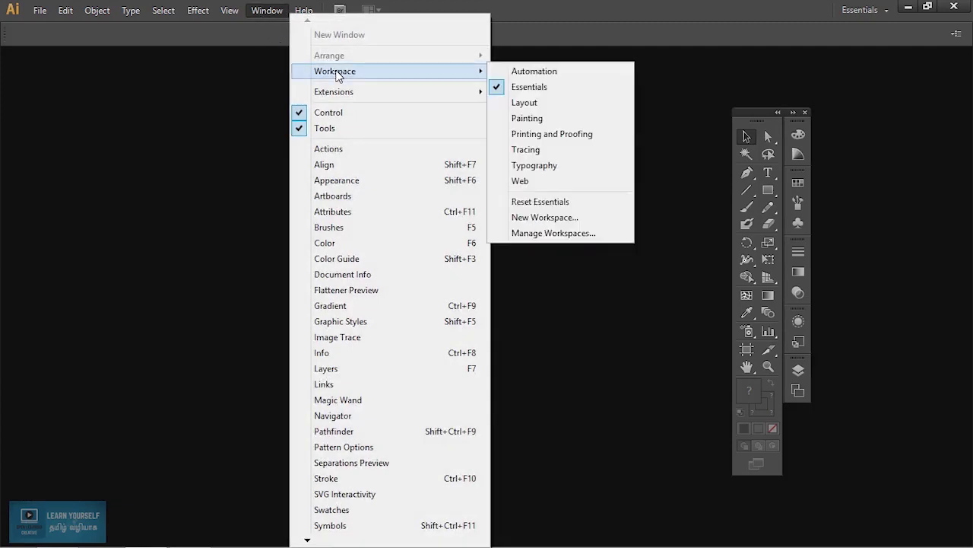
click(541, 201)
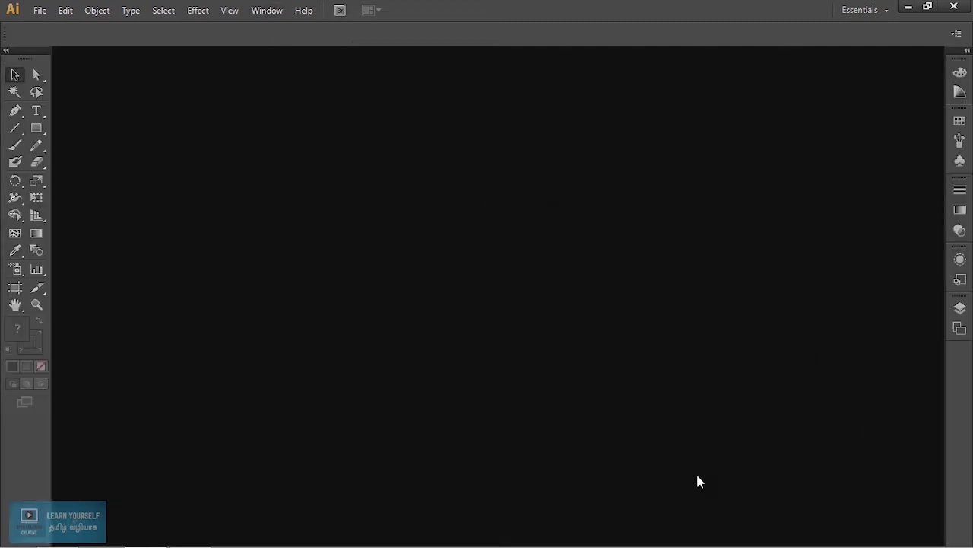
click(269, 12)
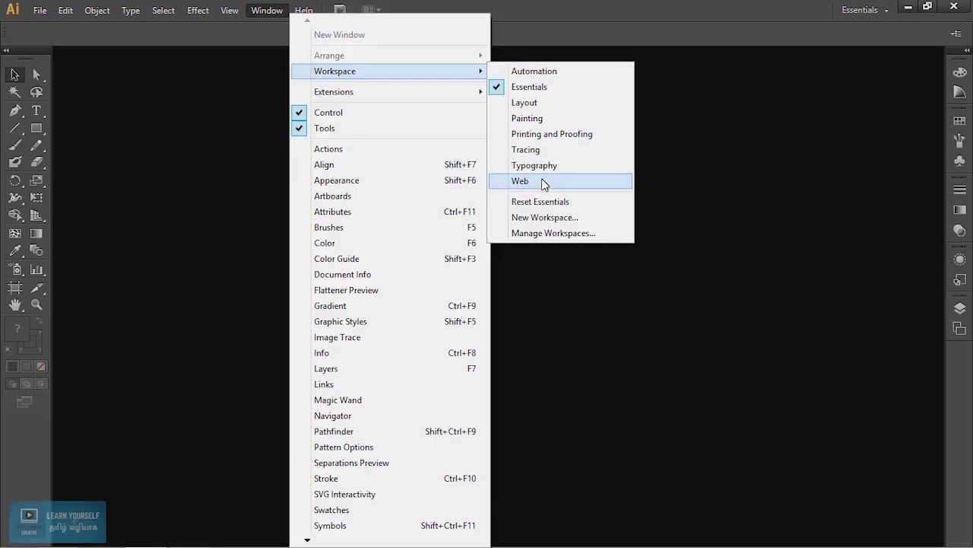
click(545, 102)
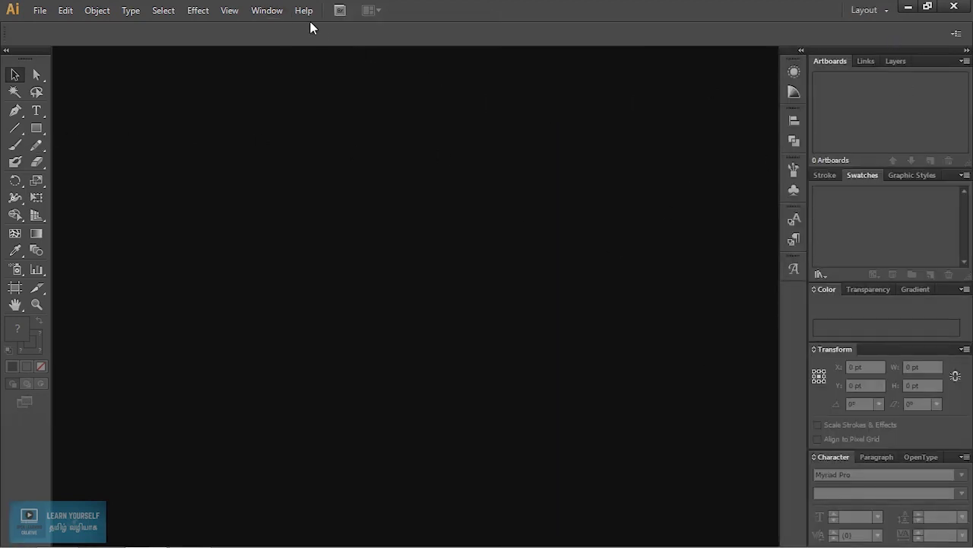
Step: Open the Align, Appearance, Pathfinder and Brushes panels from the dock
click(268, 10)
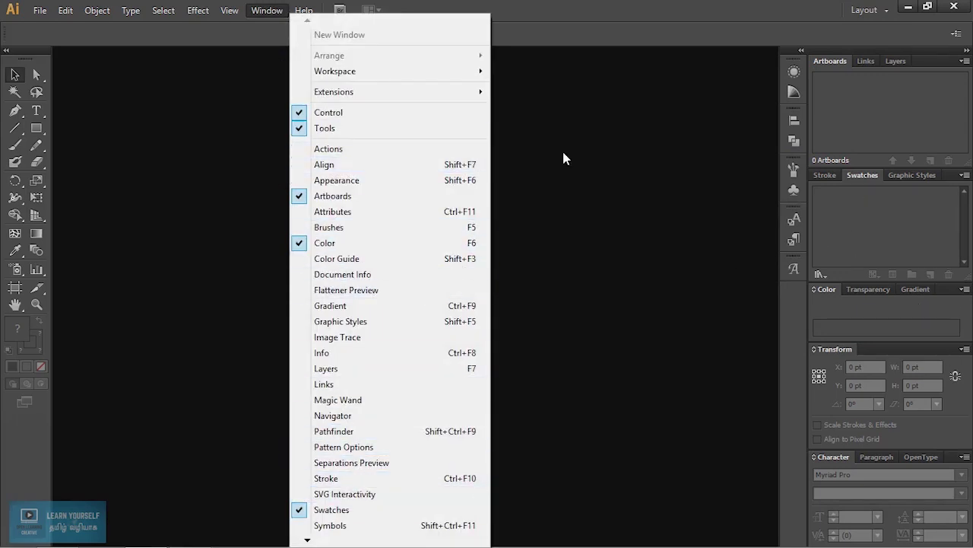
click(343, 165)
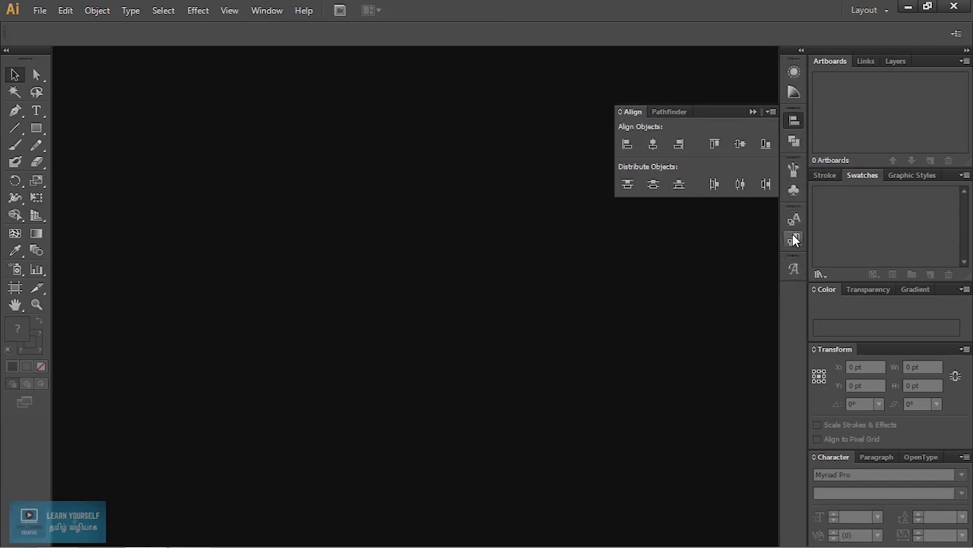
click(788, 92)
click(794, 71)
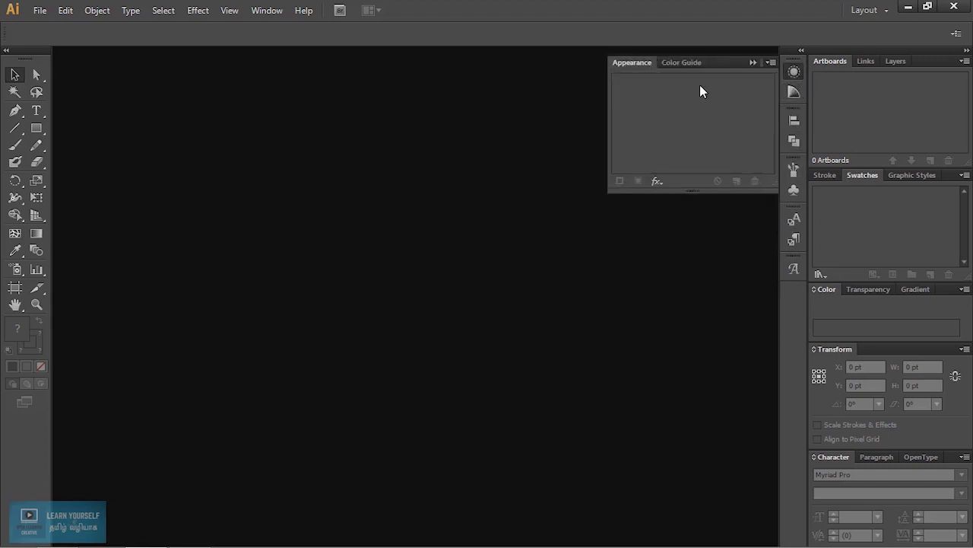
click(794, 123)
click(794, 142)
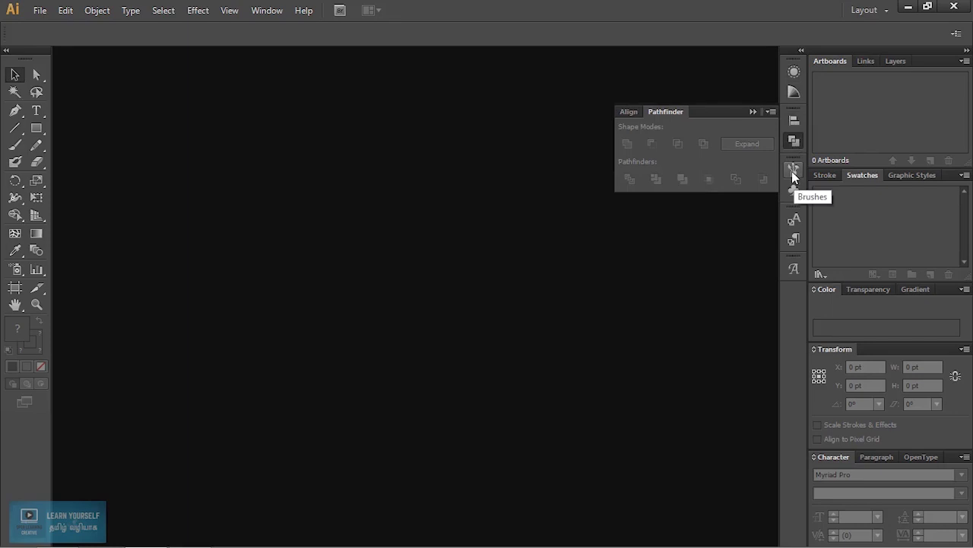
click(791, 169)
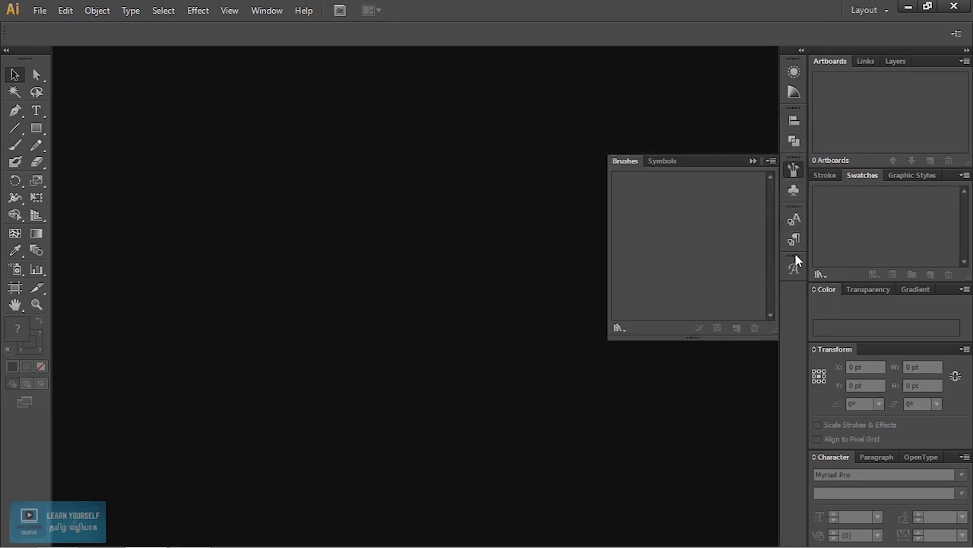
Step: Show the Graphic Styles panel from the Window menu
click(266, 10)
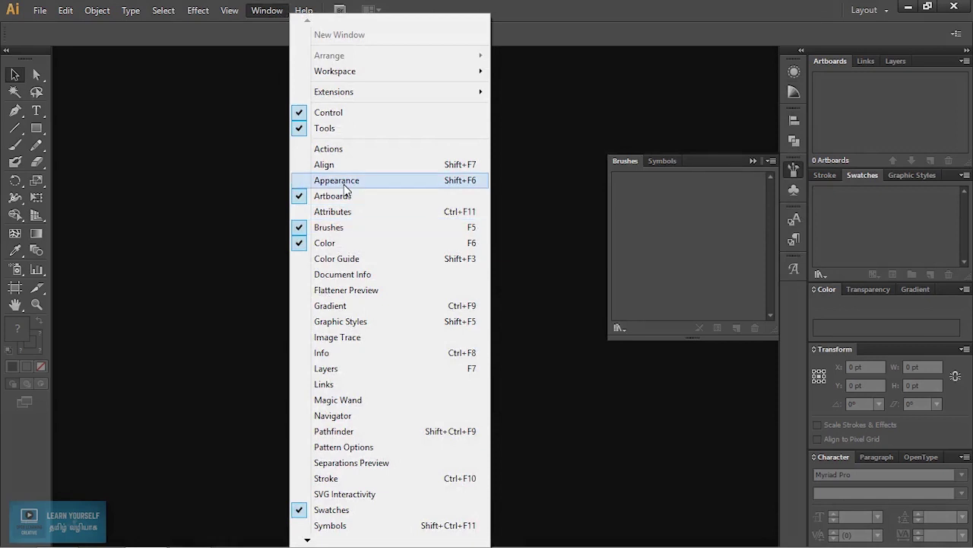
click(411, 321)
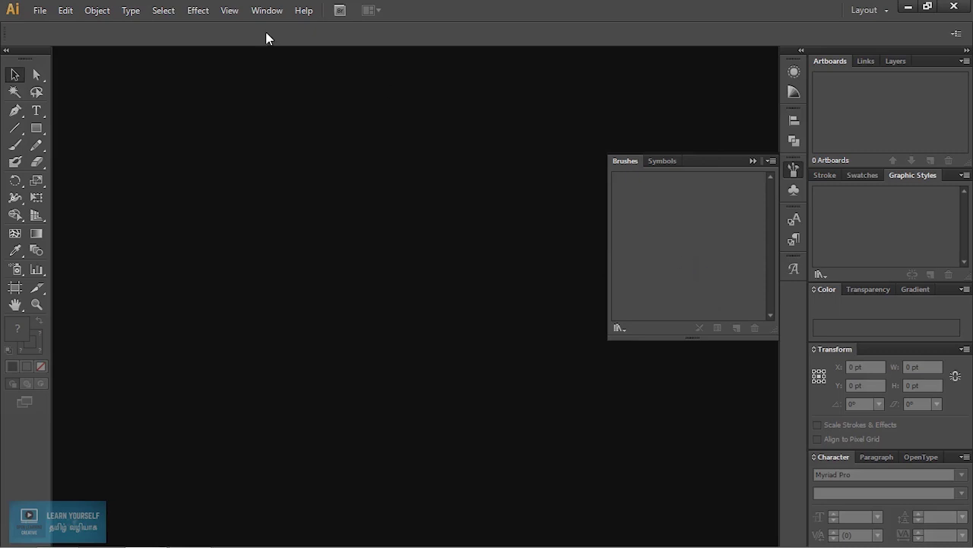
click(267, 10)
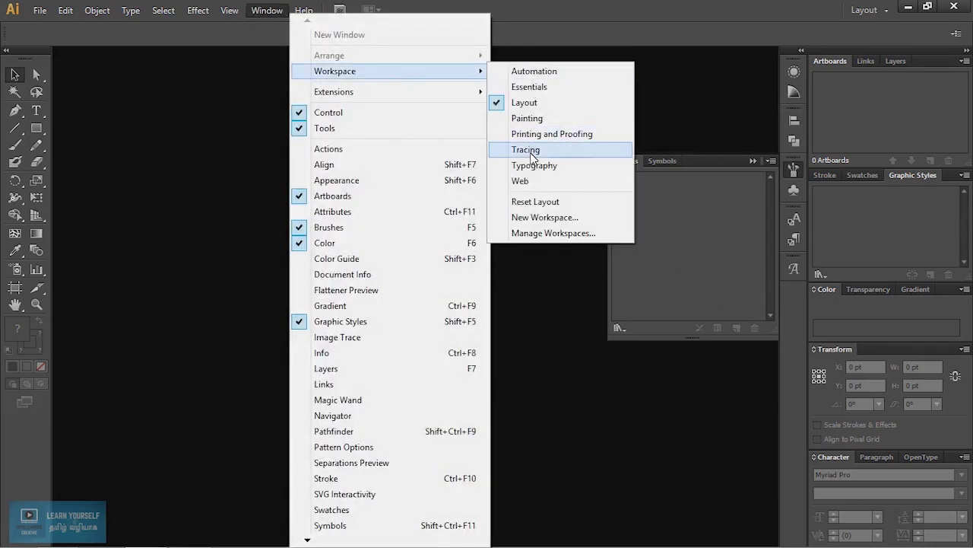
Step: Switch to the Painting workspace, then to Web, and reset Web to its defaults
click(532, 118)
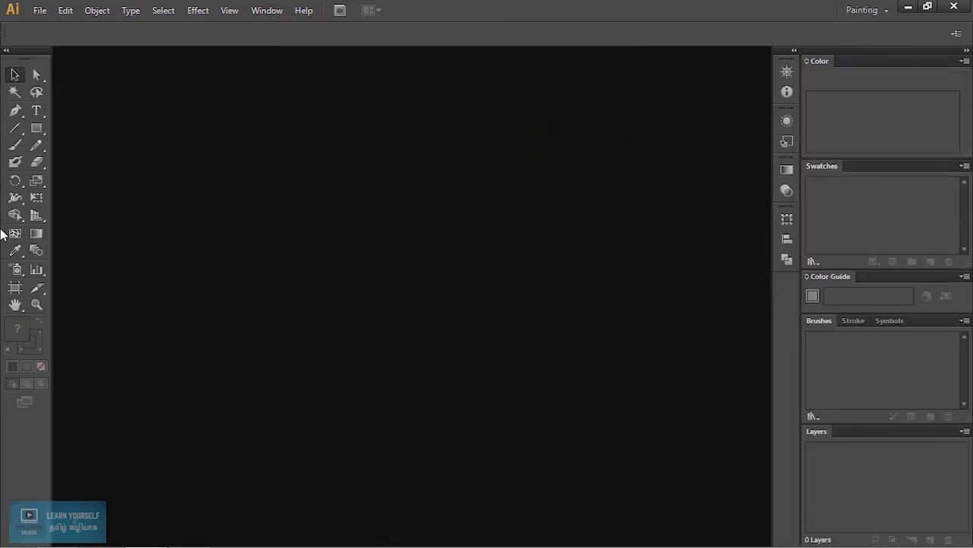
click(267, 10)
mouse_move(335, 71)
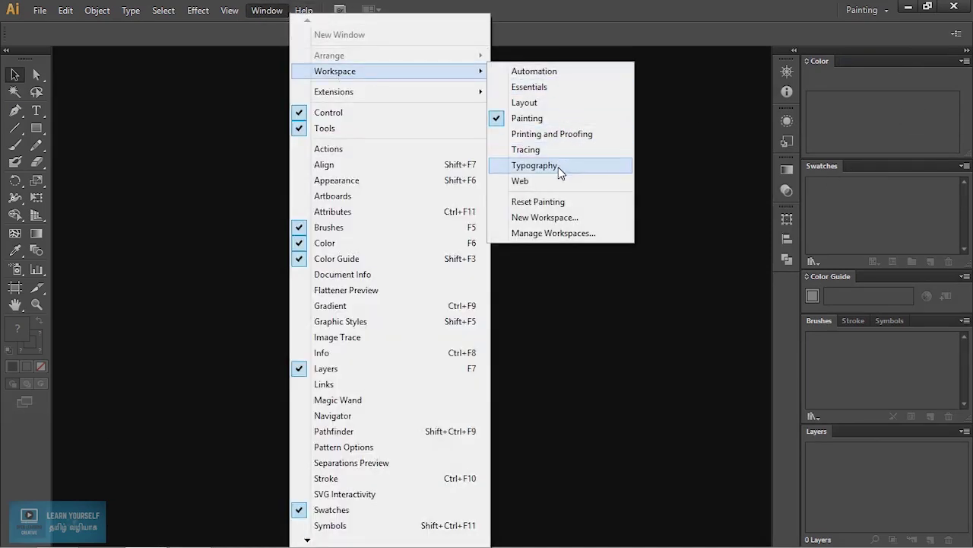
click(529, 182)
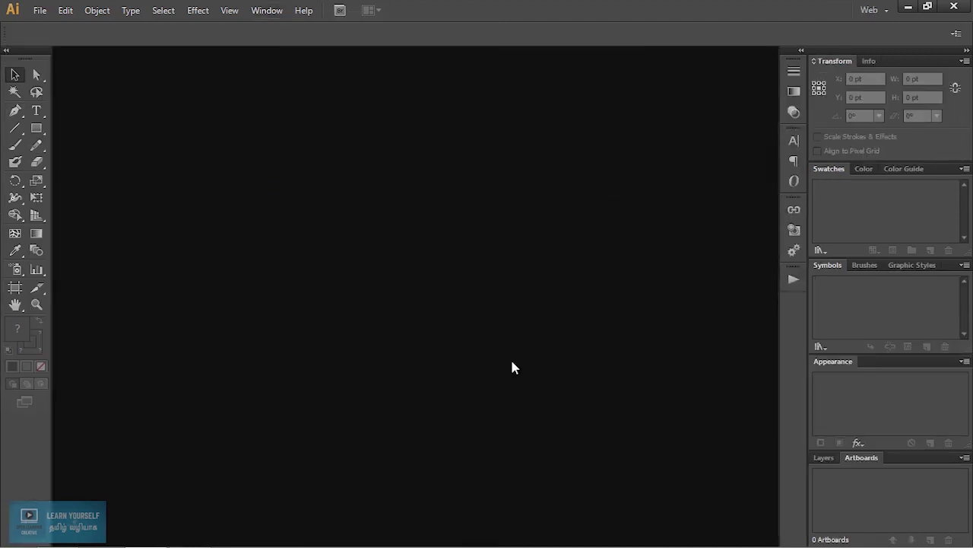
click(270, 11)
mouse_move(335, 71)
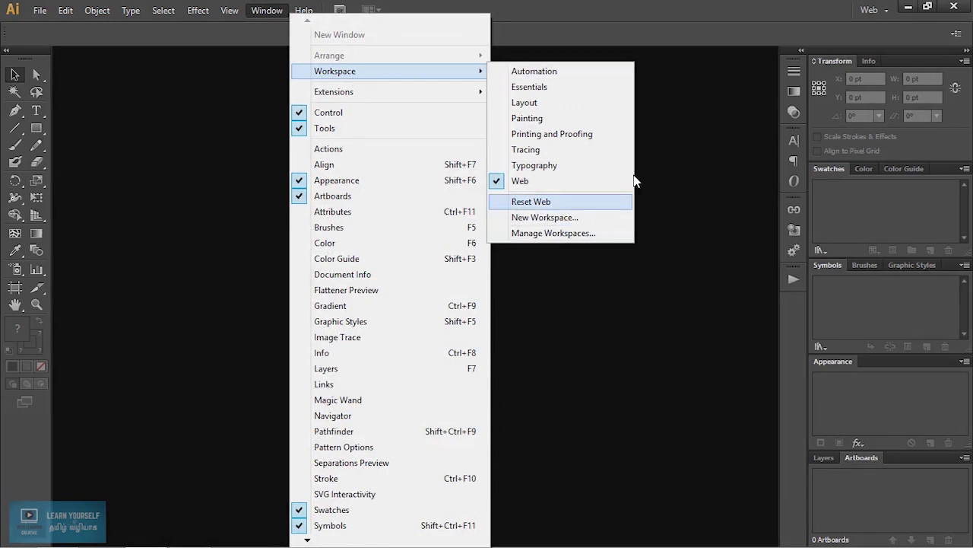
click(683, 116)
Step: Cancel the accidentally opened Open dialog and return to the workspace list
key(ctrl+o)
click(373, 286)
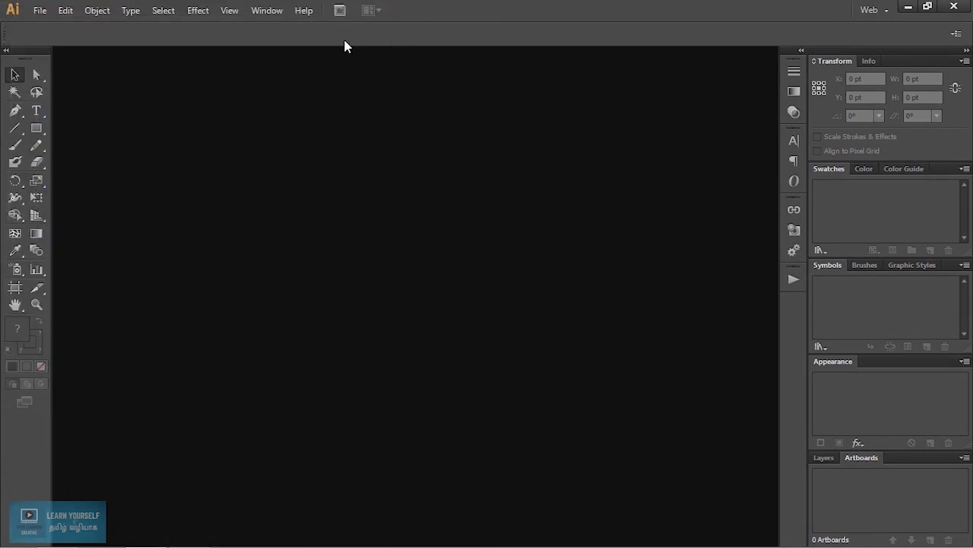
click(269, 10)
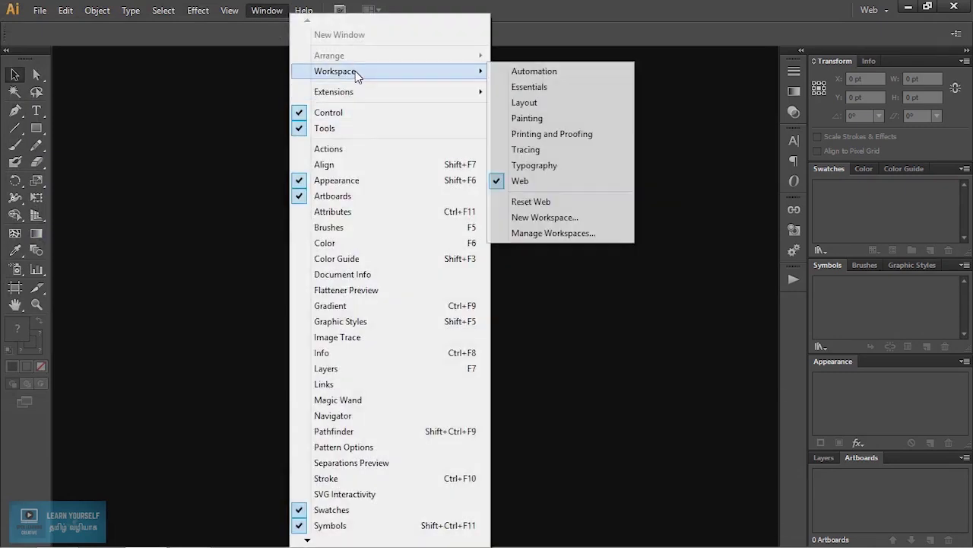
mouse_move(334, 71)
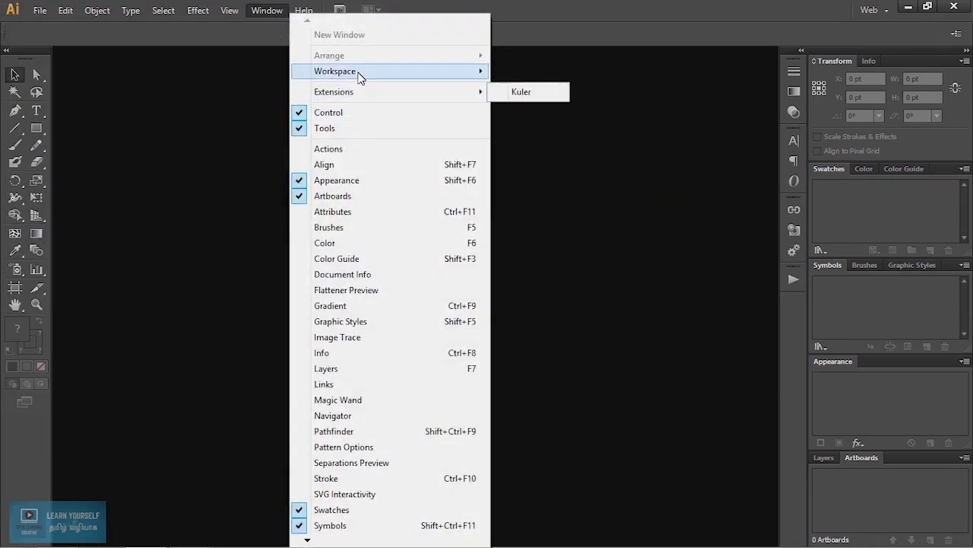
click(515, 85)
Step: Return to Essentials, float the Appearance panel, and collapse Graphic Styles back into the dock
click(267, 12)
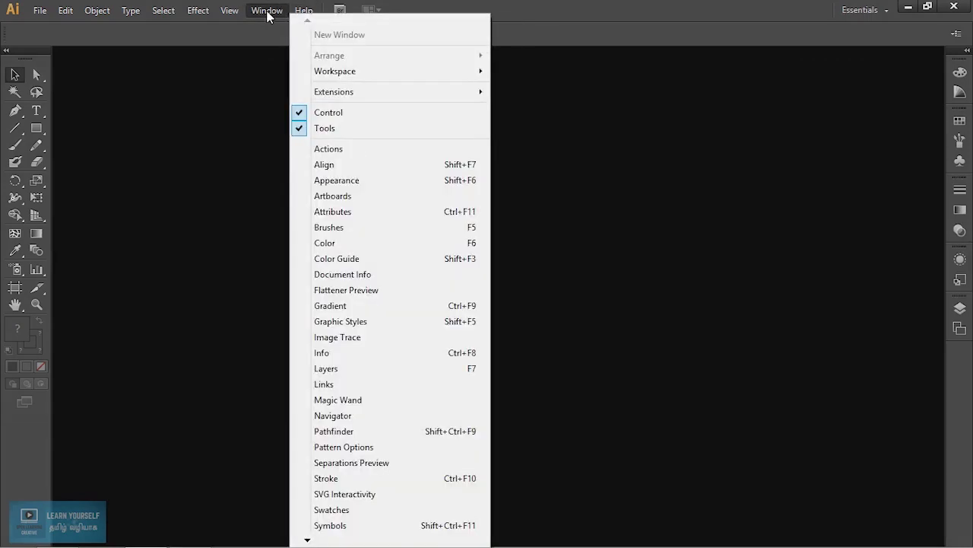
click(334, 180)
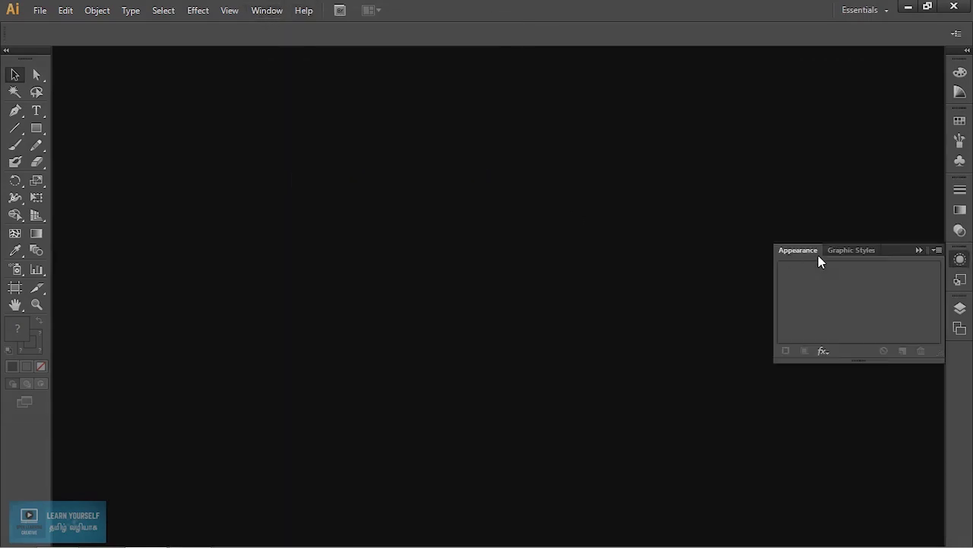
mouse_move(799, 255)
mouse_down()
mouse_move(656, 94)
mouse_move(643, 57)
mouse_up()
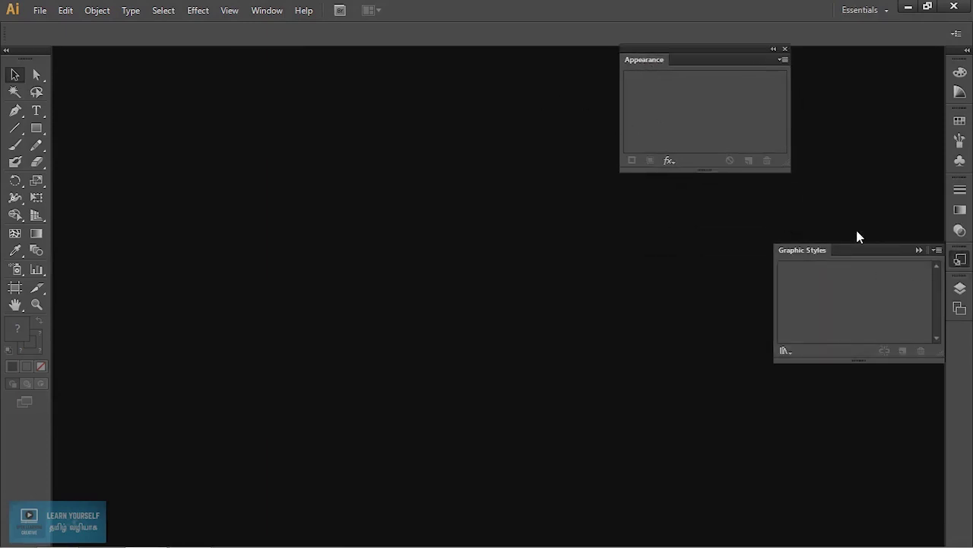
click(918, 250)
Step: Float Color, then stack Layers and Artboards beneath it below Appearance
click(267, 10)
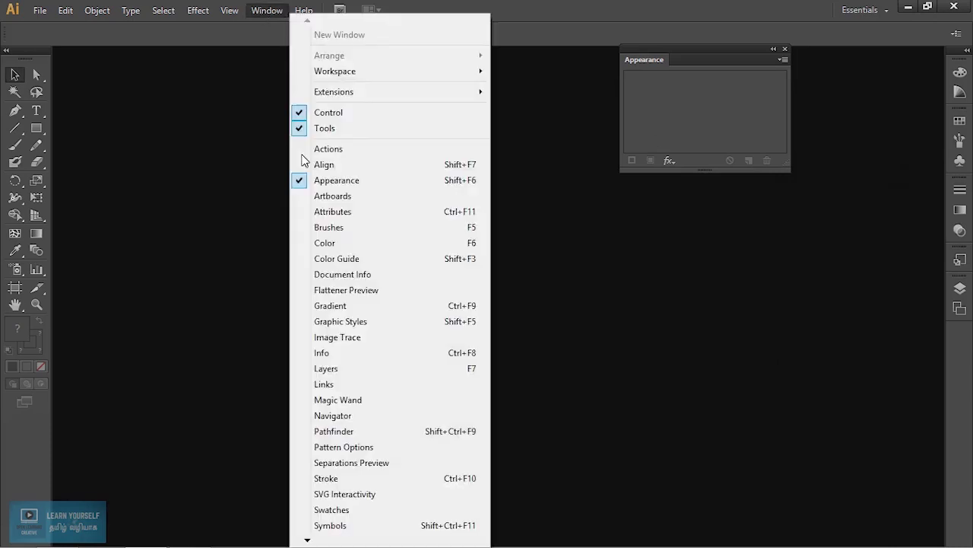
click(334, 244)
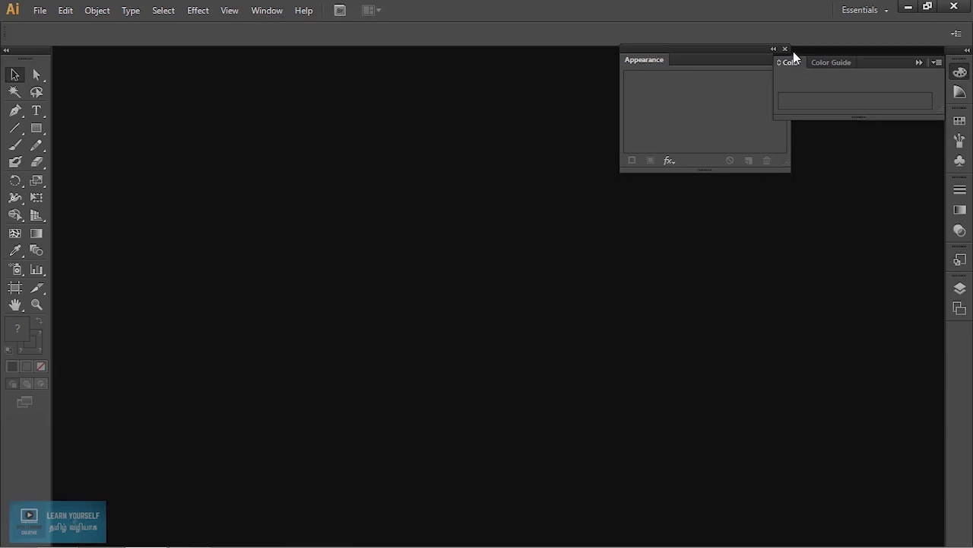
mouse_move(798, 66)
mouse_down()
mouse_move(772, 129)
mouse_move(654, 204)
mouse_move(660, 226)
mouse_up()
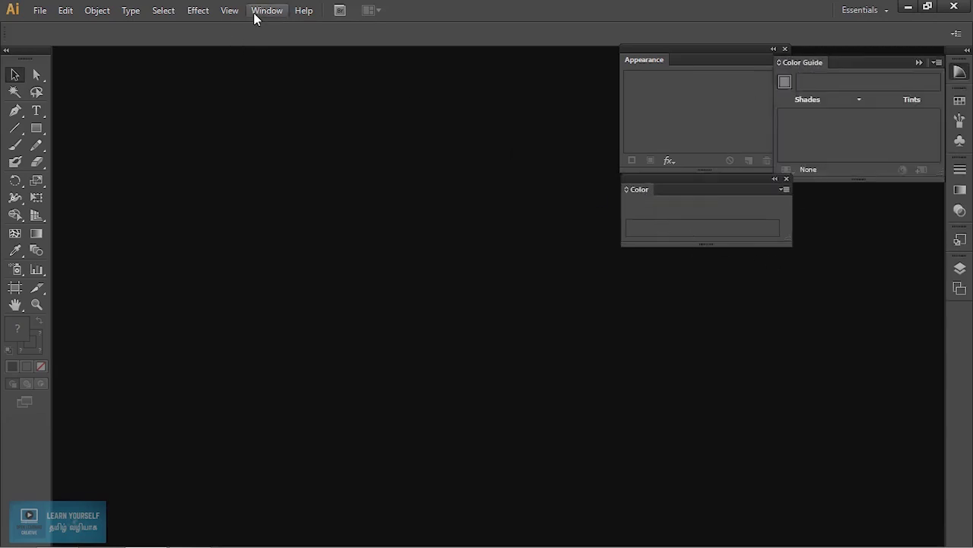
click(257, 14)
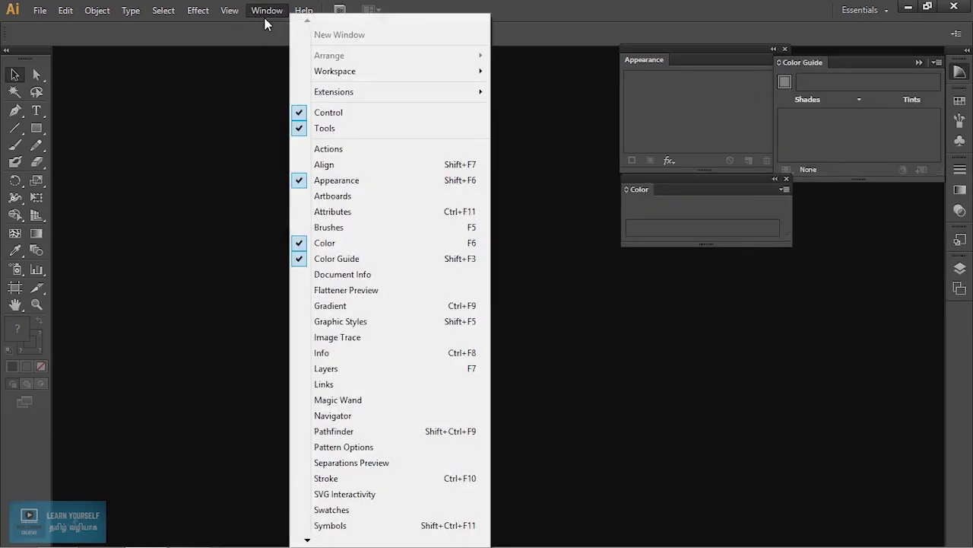
click(350, 369)
mouse_move(789, 260)
mouse_down()
mouse_move(647, 296)
mouse_move(636, 261)
mouse_up()
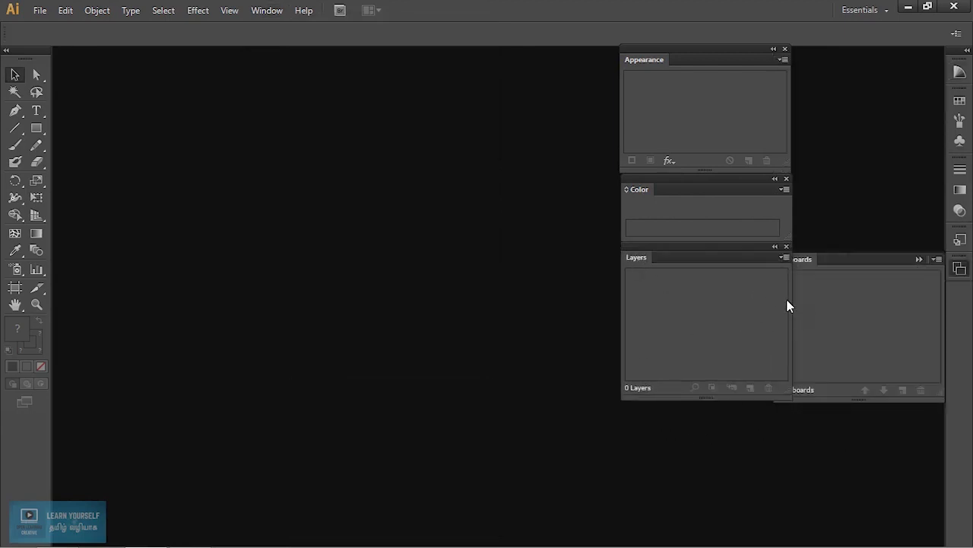
drag(803, 260, 659, 405)
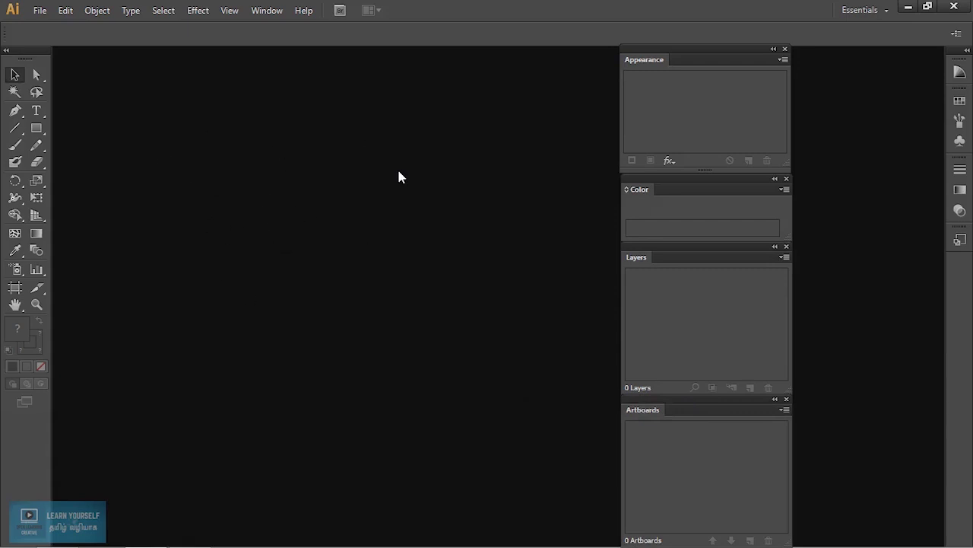
click(275, 10)
mouse_move(334, 71)
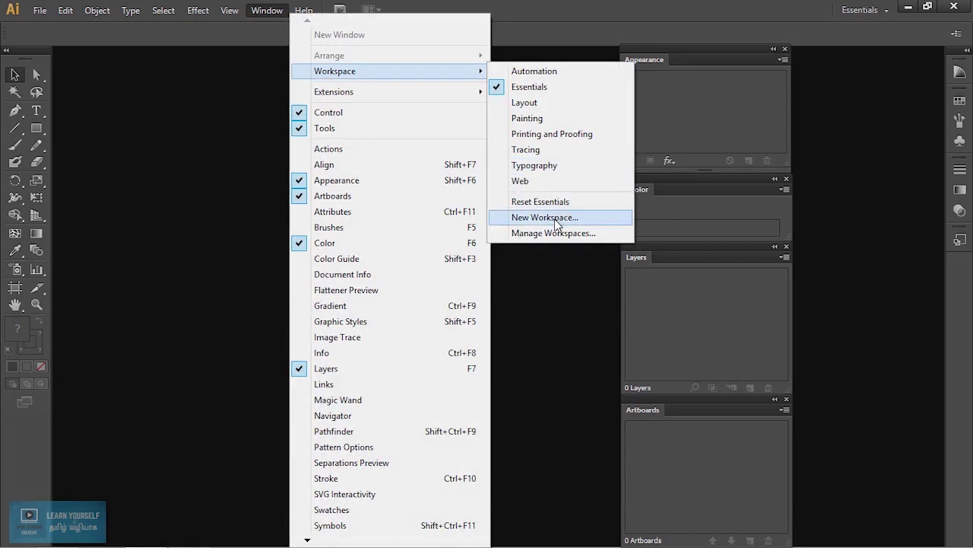
Step: Save the stacked floating panel layout as a new workspace named 'MyDesign'
click(556, 219)
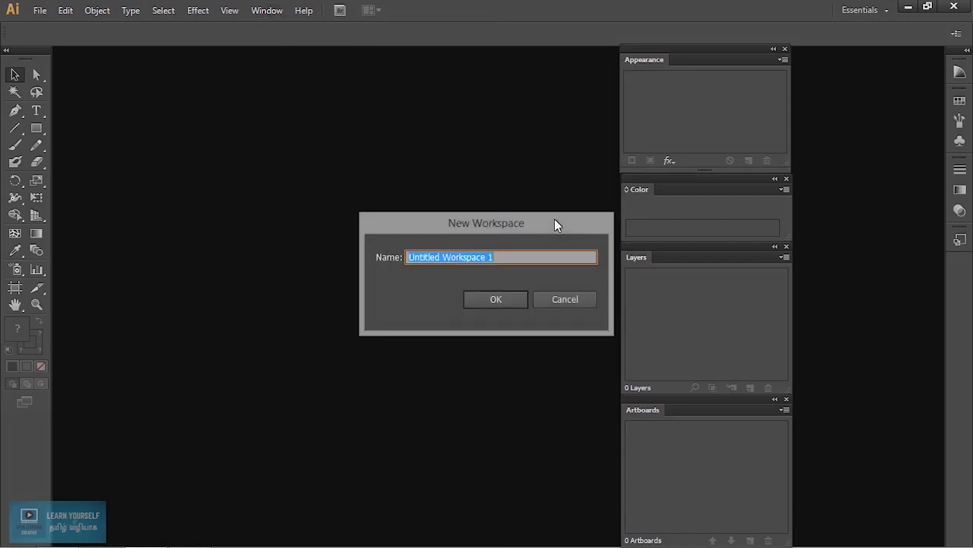
text(MyDesi)
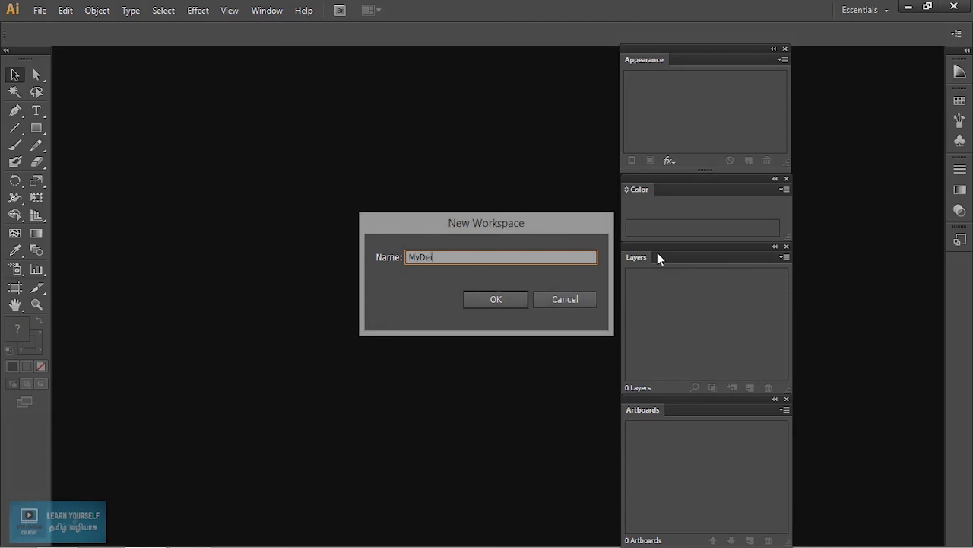
text(gn)
click(479, 299)
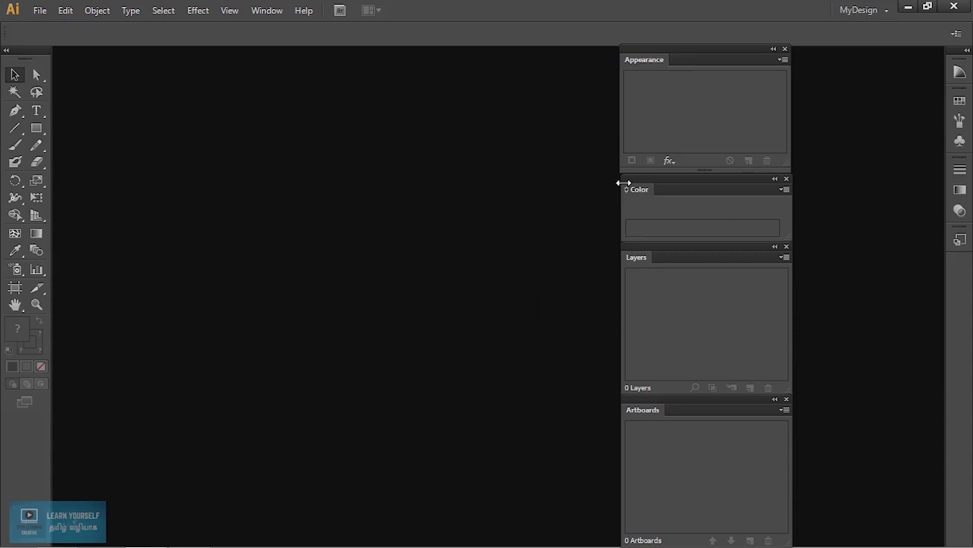
click(267, 12)
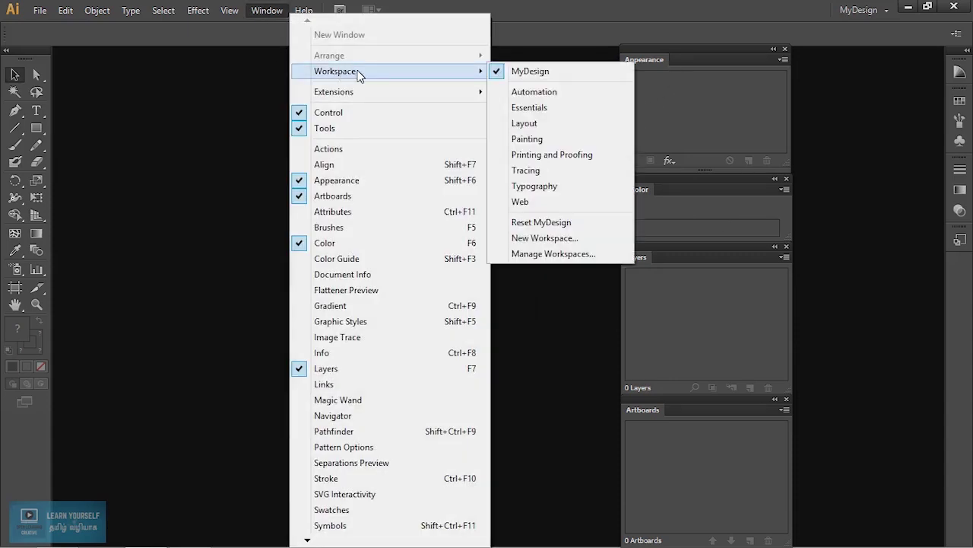
mouse_move(335, 71)
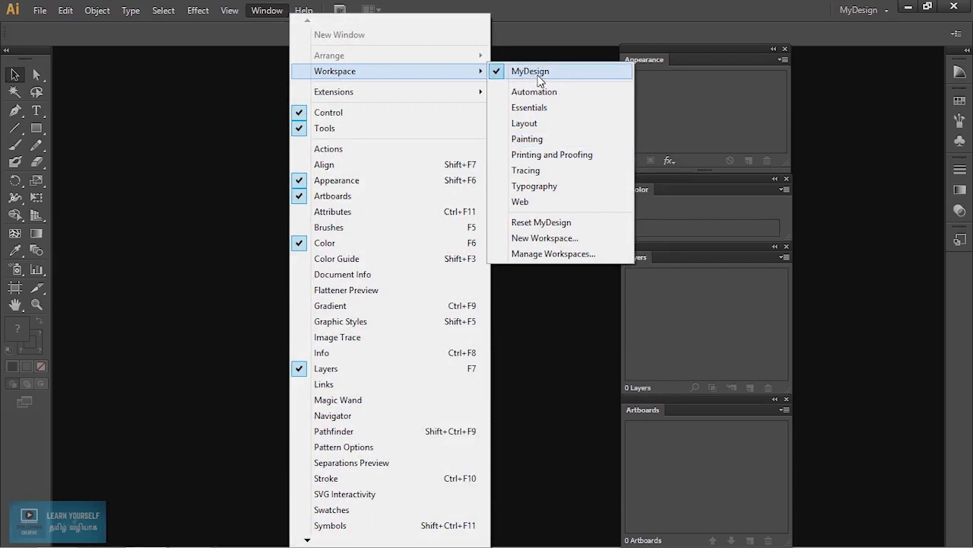
Step: Switch to Essentials, reset it to defaults, then switch back to MyDesign
click(533, 108)
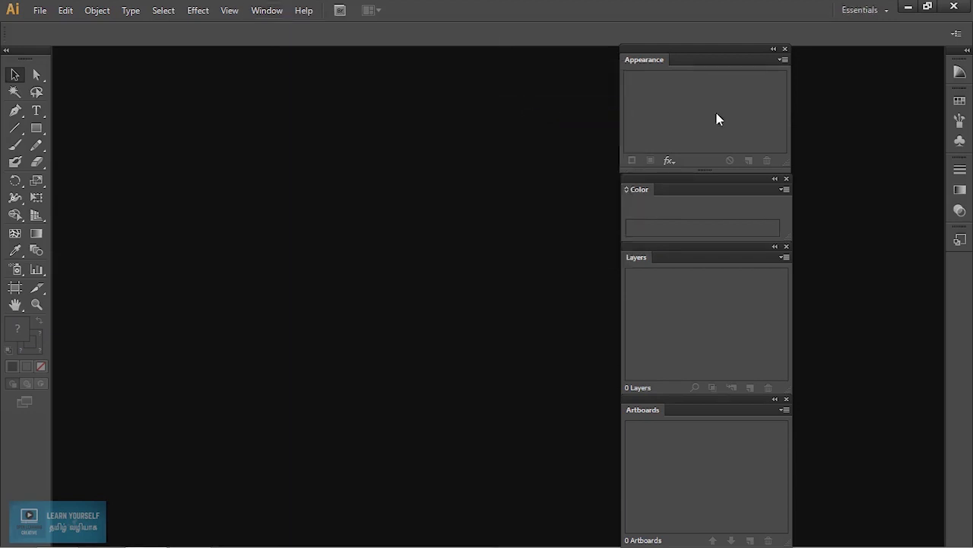
click(270, 11)
mouse_move(335, 70)
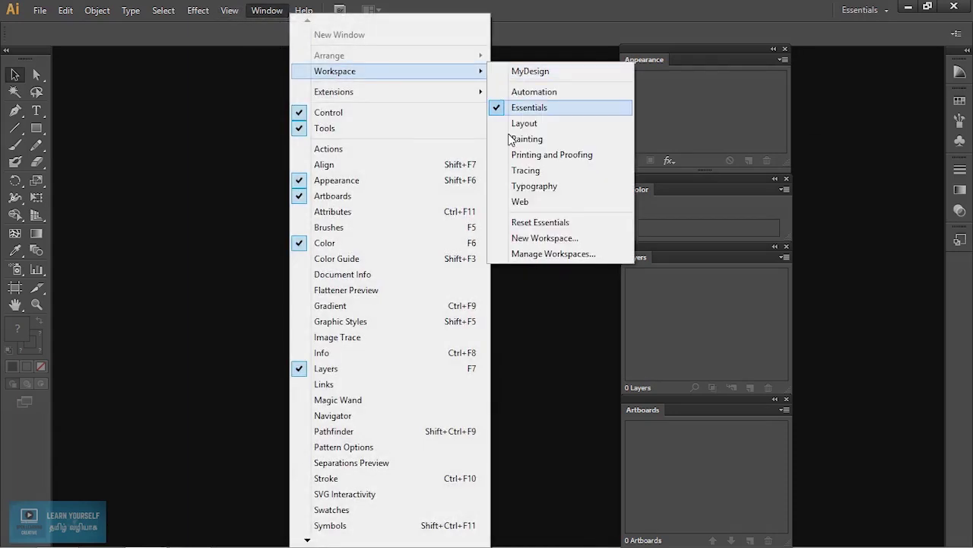
click(536, 222)
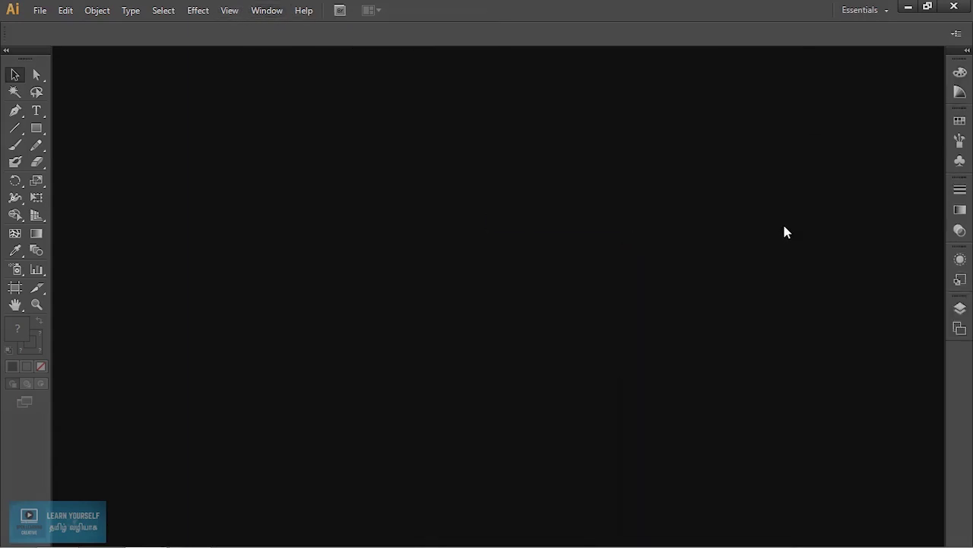
click(270, 15)
mouse_move(335, 71)
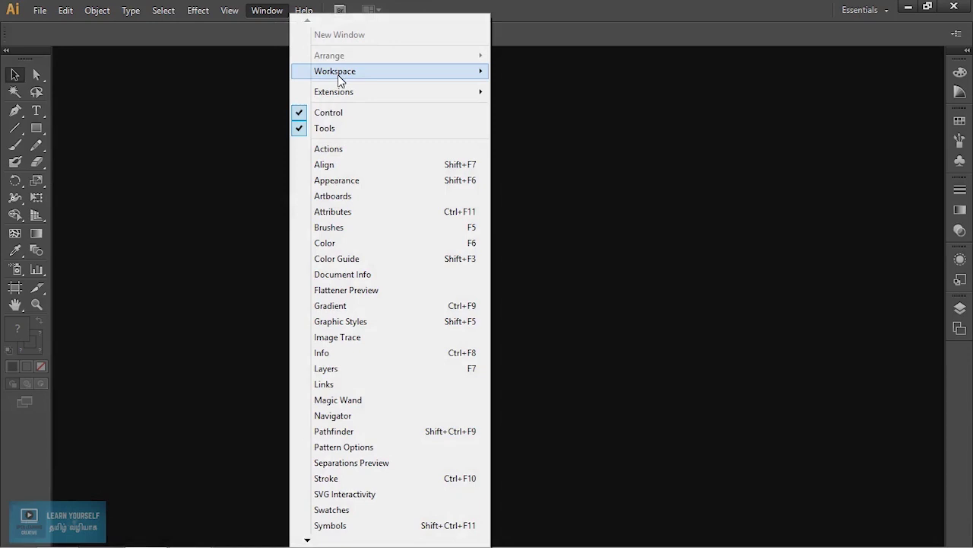
click(525, 72)
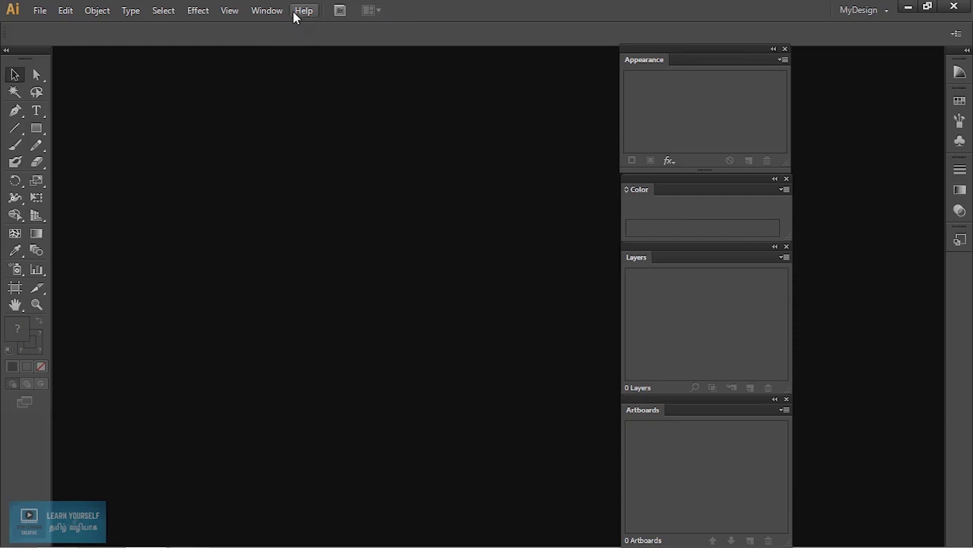
Step: Tab Swatches with Appearance, Brushes with Color, Transparency with Layers, Graphic Styles with Artboards
click(267, 10)
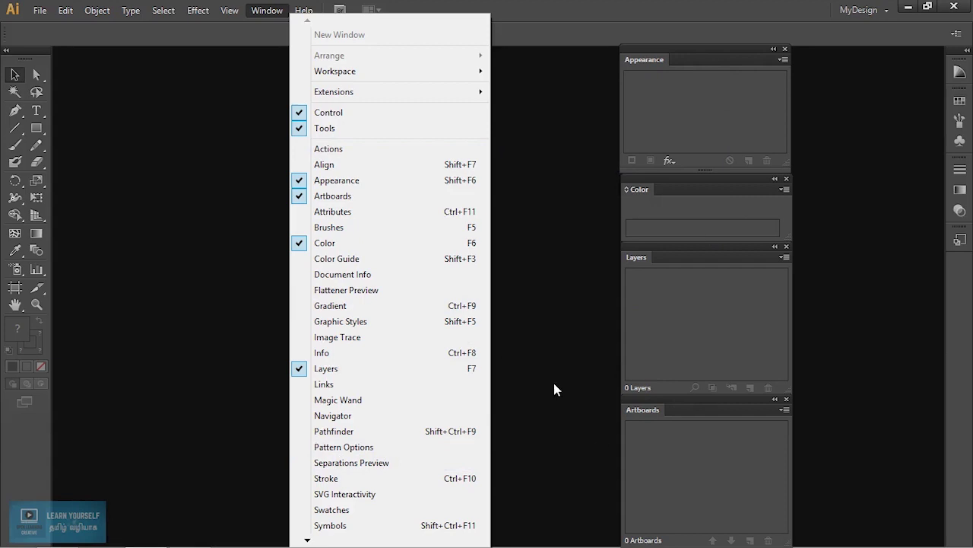
click(892, 123)
drag(960, 100, 700, 68)
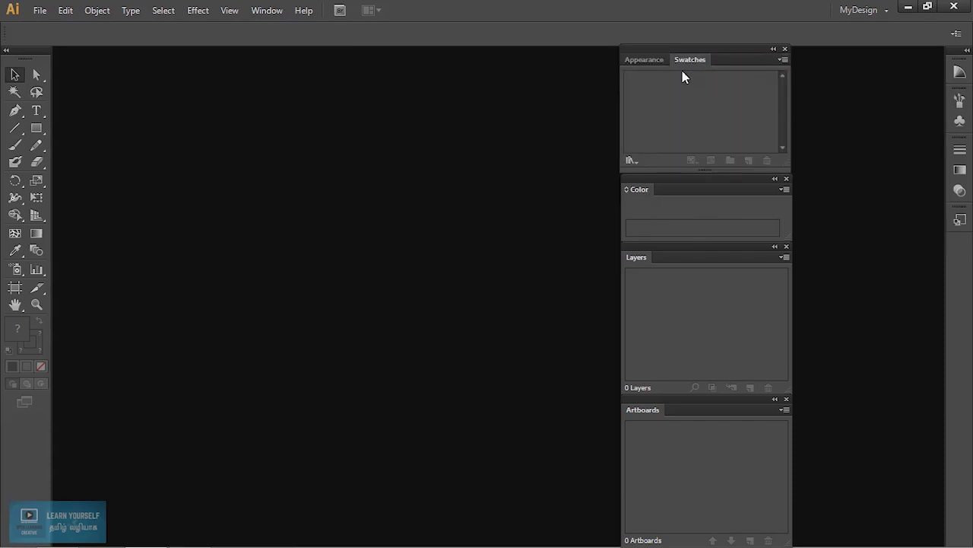
drag(960, 100, 684, 200)
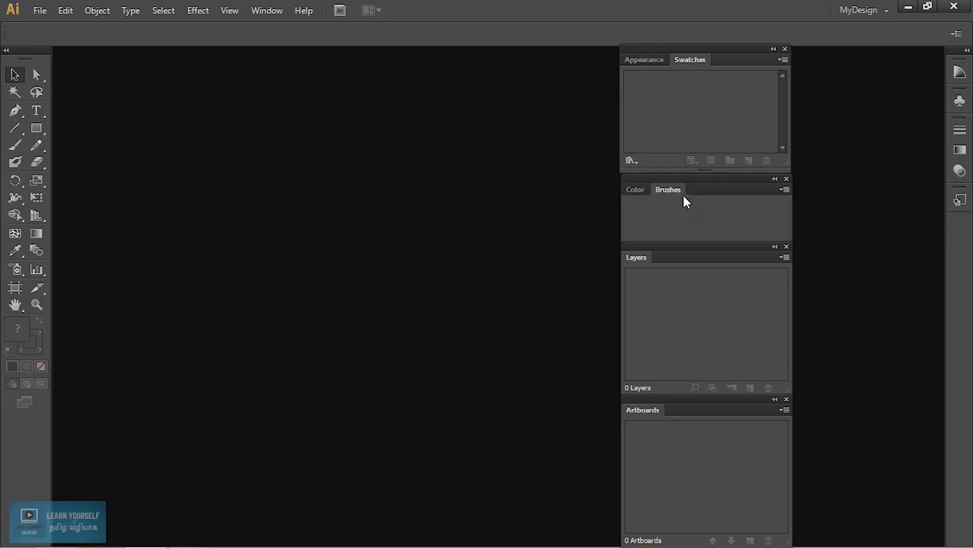
drag(960, 170, 696, 259)
mouse_move(960, 179)
mouse_down()
mouse_move(706, 412)
mouse_move(690, 408)
mouse_up()
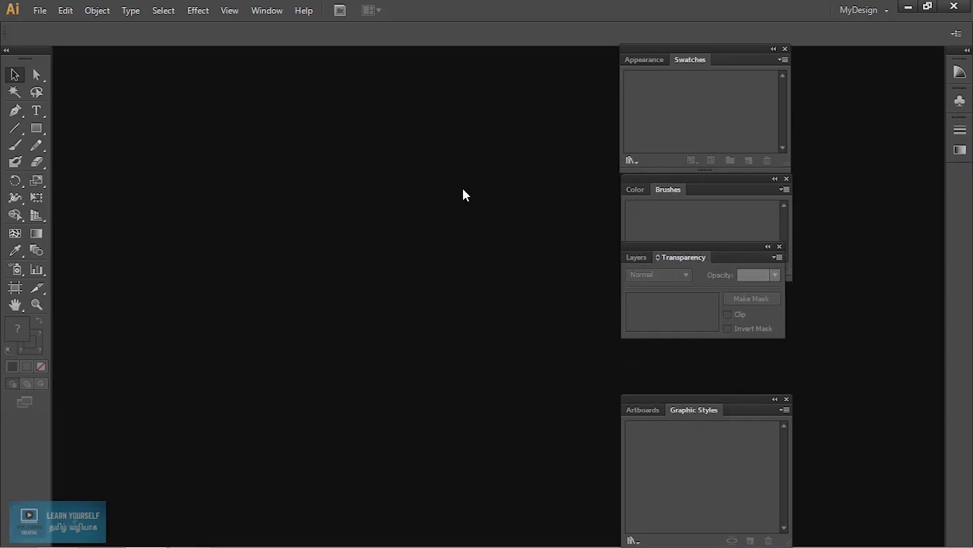
click(266, 11)
mouse_move(334, 71)
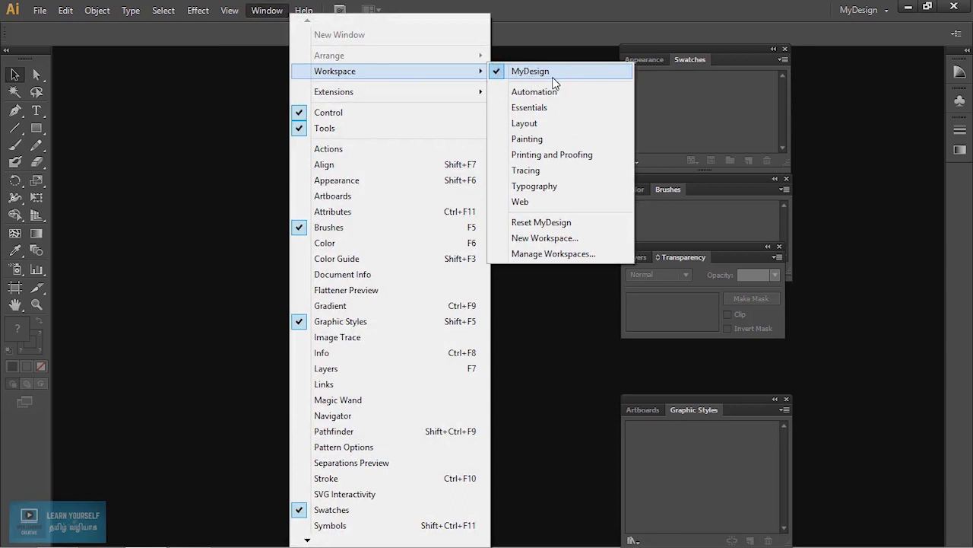
Step: Remove MyDesign in Manage Workspaces, confirming the deletion and closing the dialog
click(549, 256)
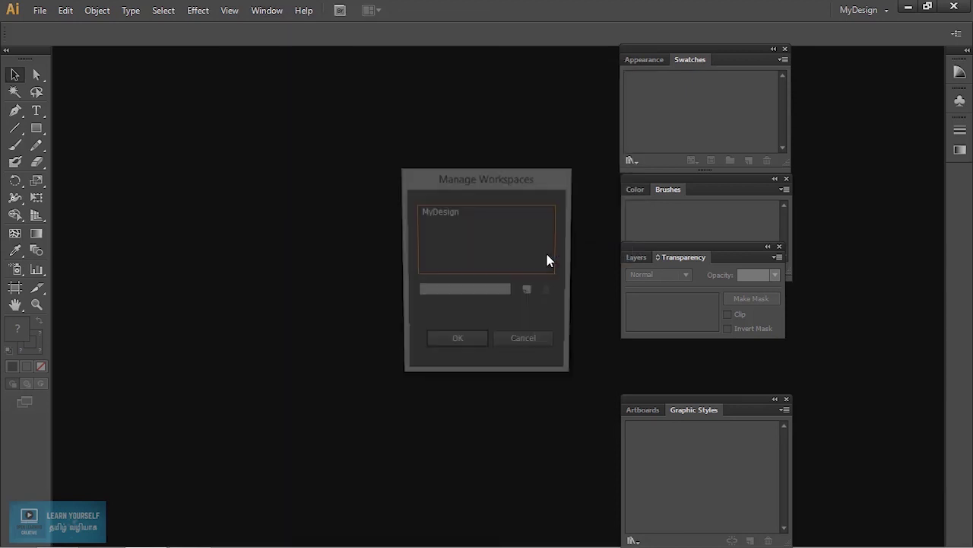
click(440, 213)
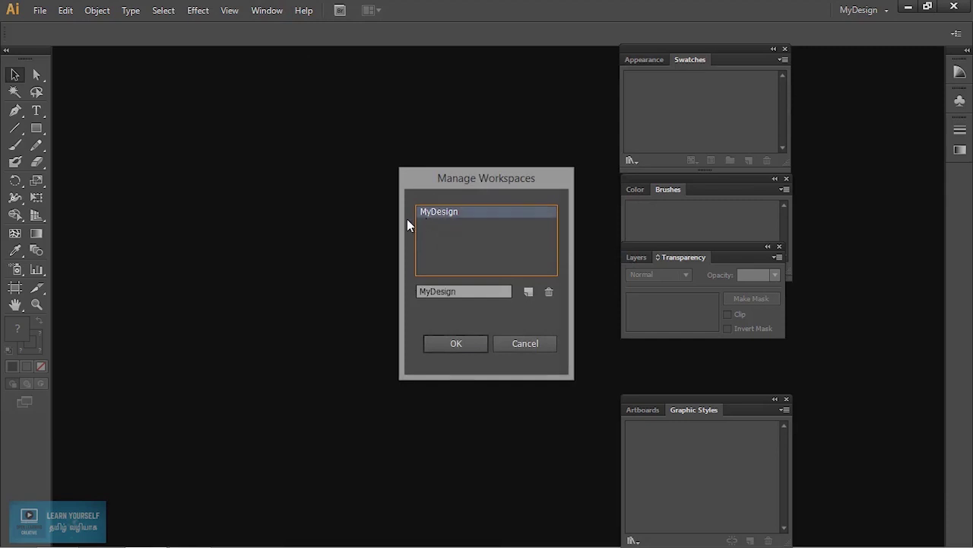
click(548, 292)
click(534, 298)
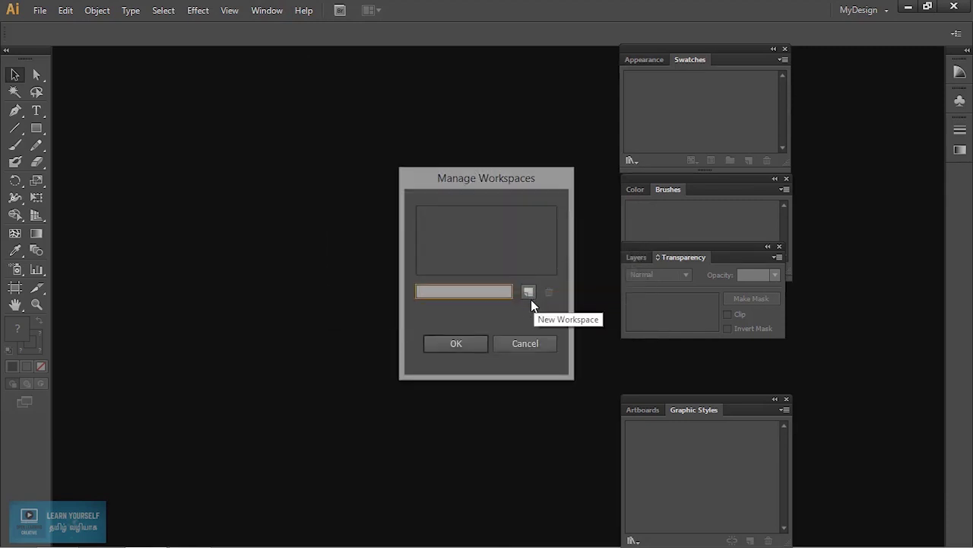
click(476, 347)
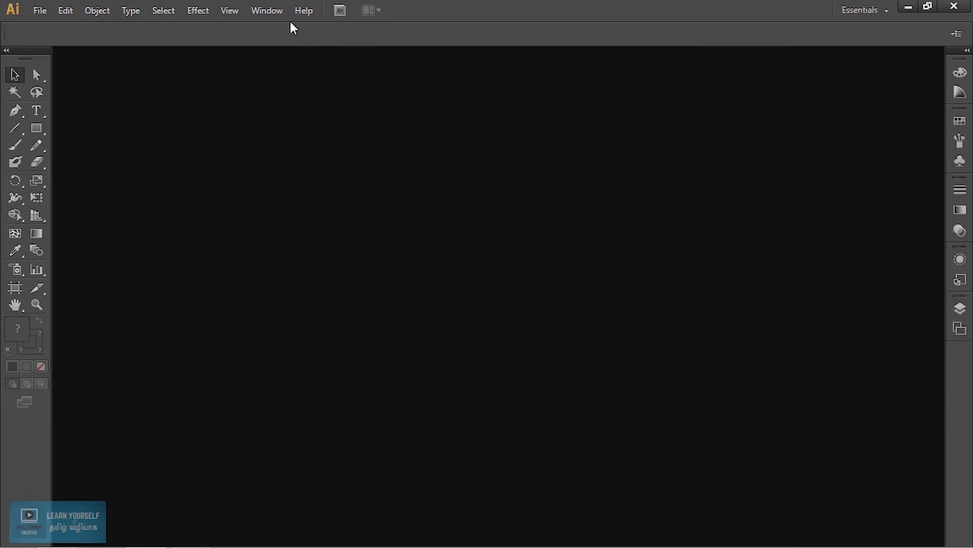
Step: Choose Reset Essentials to restore the default docked panel layout
click(268, 10)
mouse_move(335, 70)
click(535, 202)
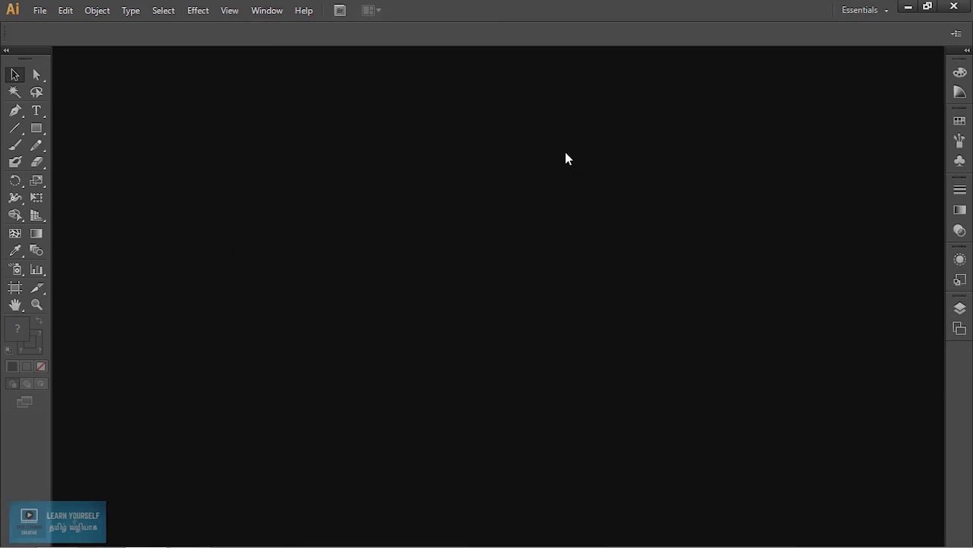